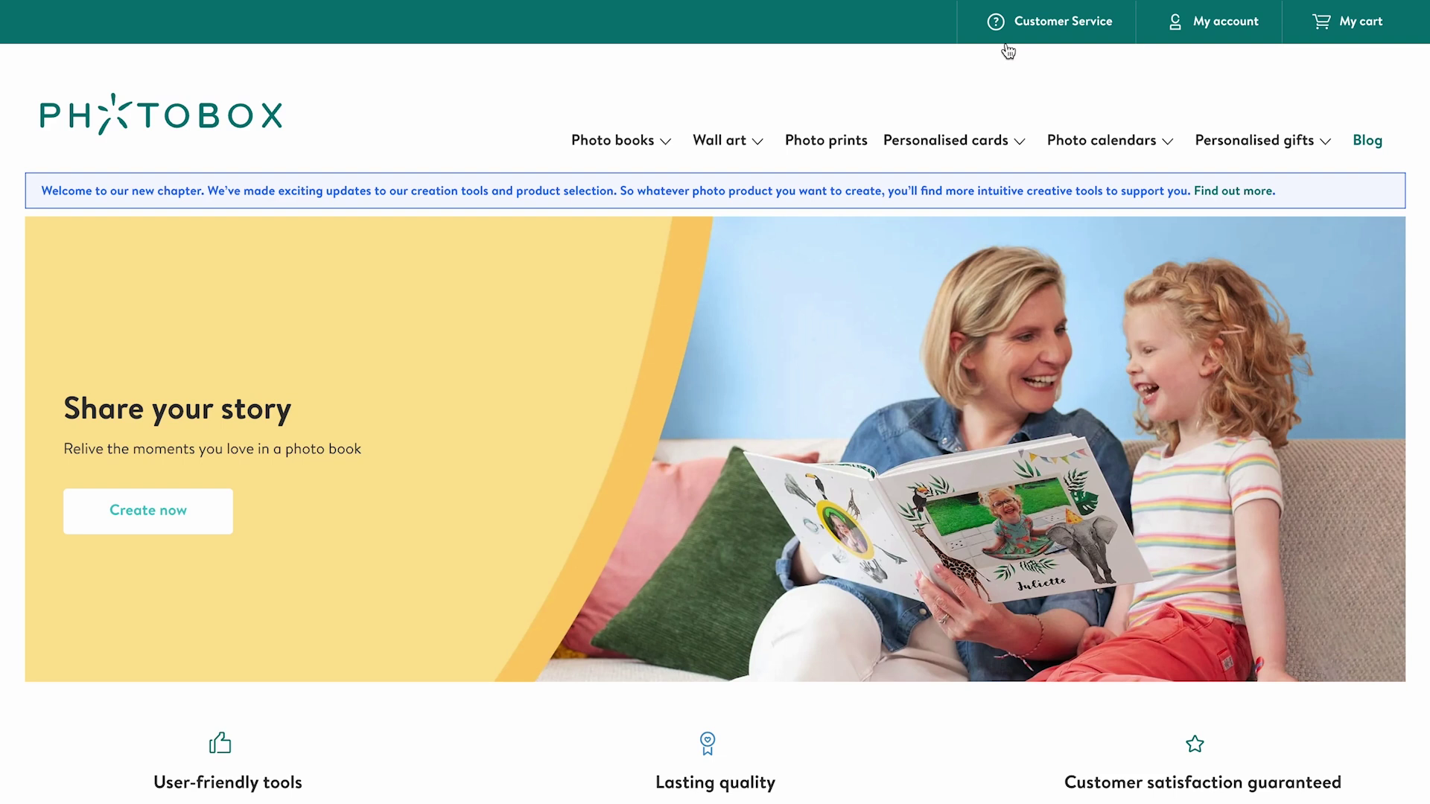
Step: Start creating a photo book and download the Photobox photo book editor for Mac
{"action": "mouse_move", "coordinate": [628, 149]}
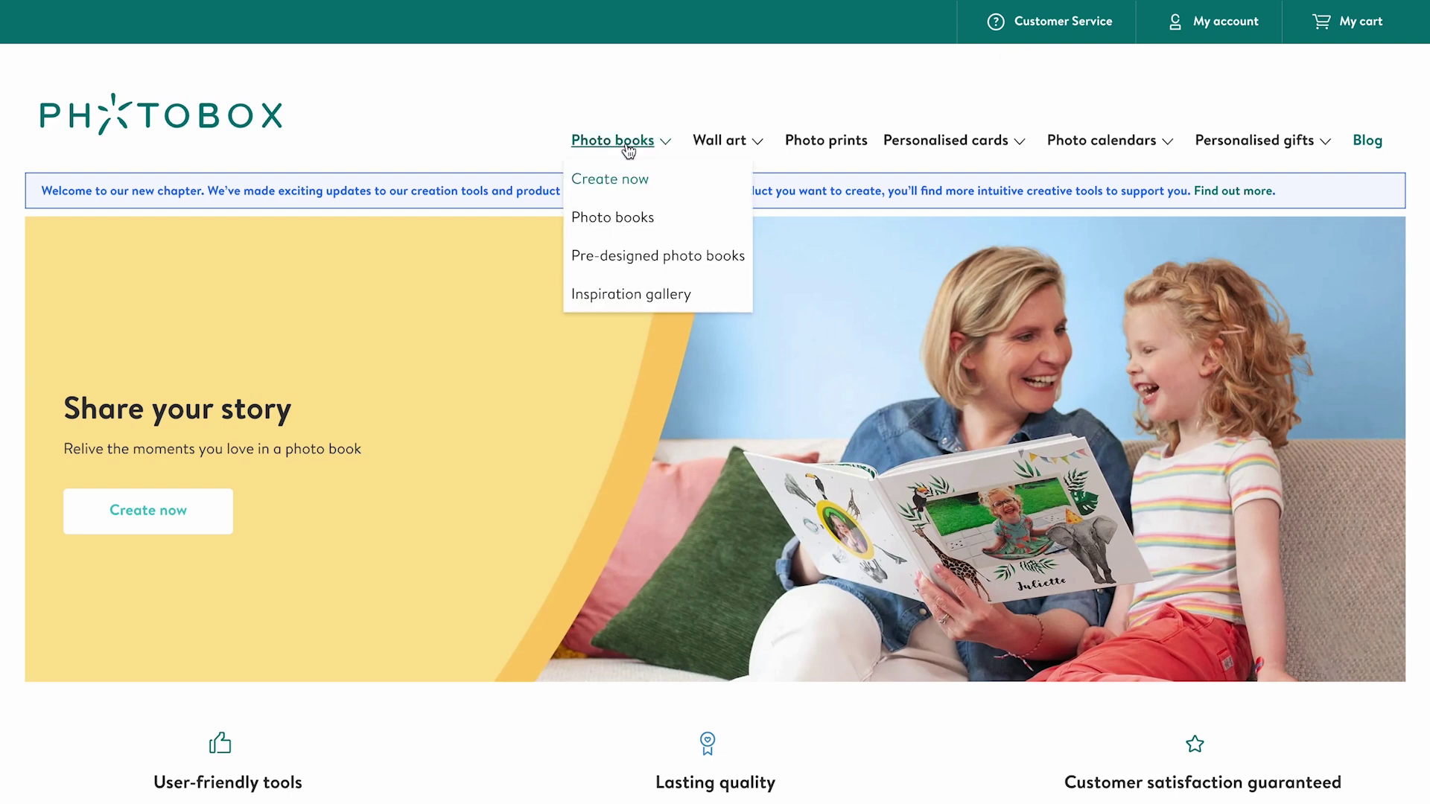
{"action": "left_click", "coordinate": [625, 190]}
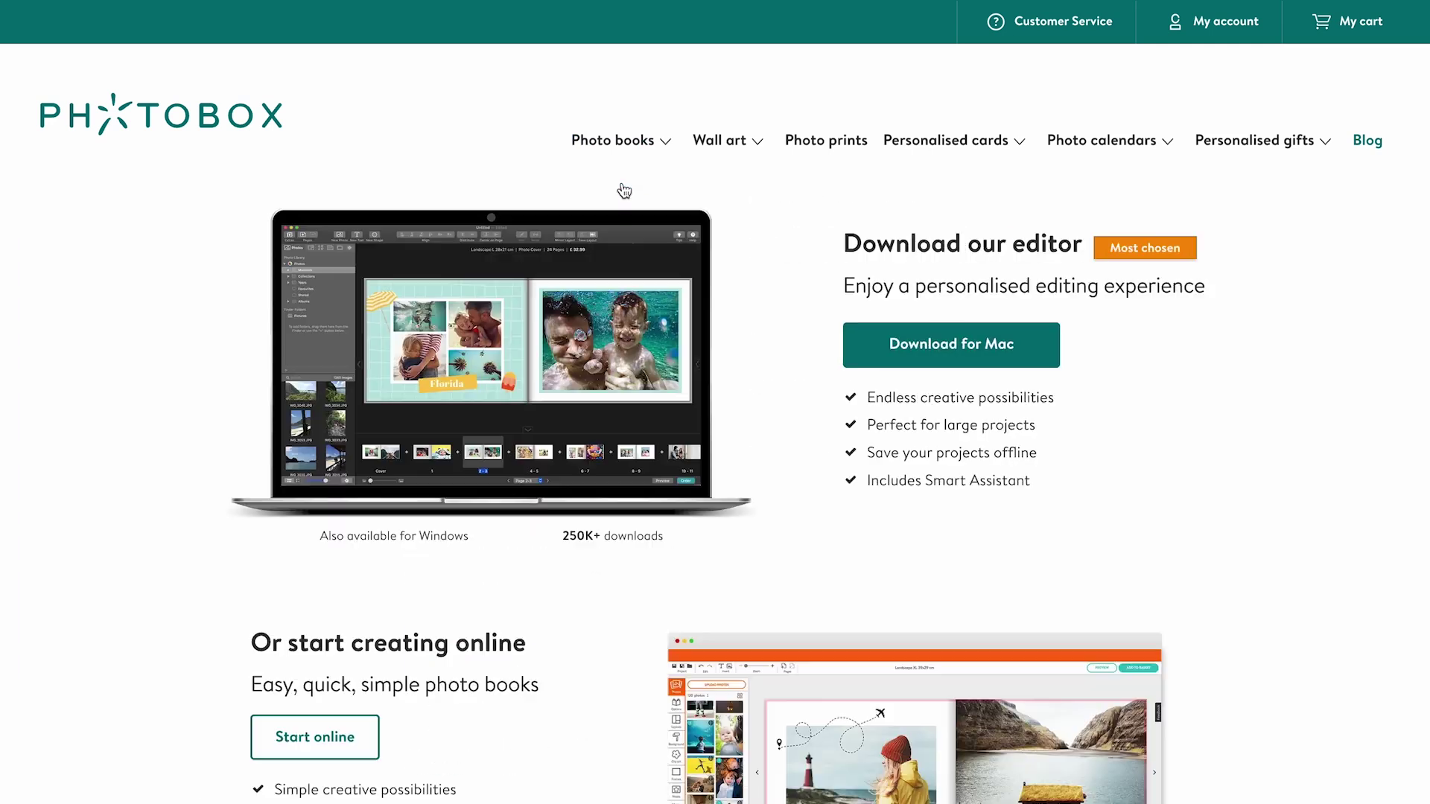
{"action": "left_click", "coordinate": [952, 362]}
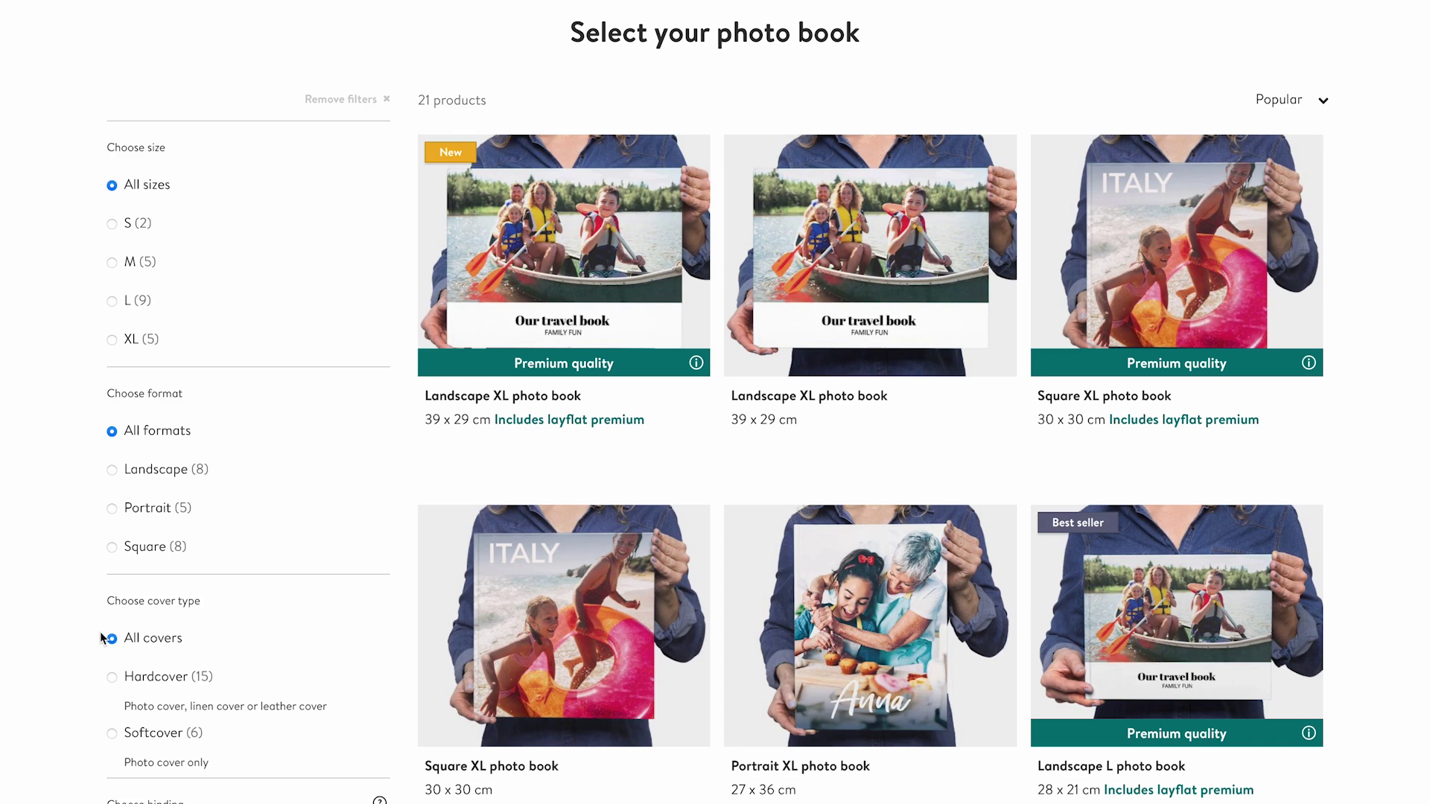
Step: Filter the photo books to size L, Landscape format, Hardcover and Layflat Premium
{"action": "scroll", "coordinate": [252, 651], "scroll_direction": "down", "scroll_amount": 5}
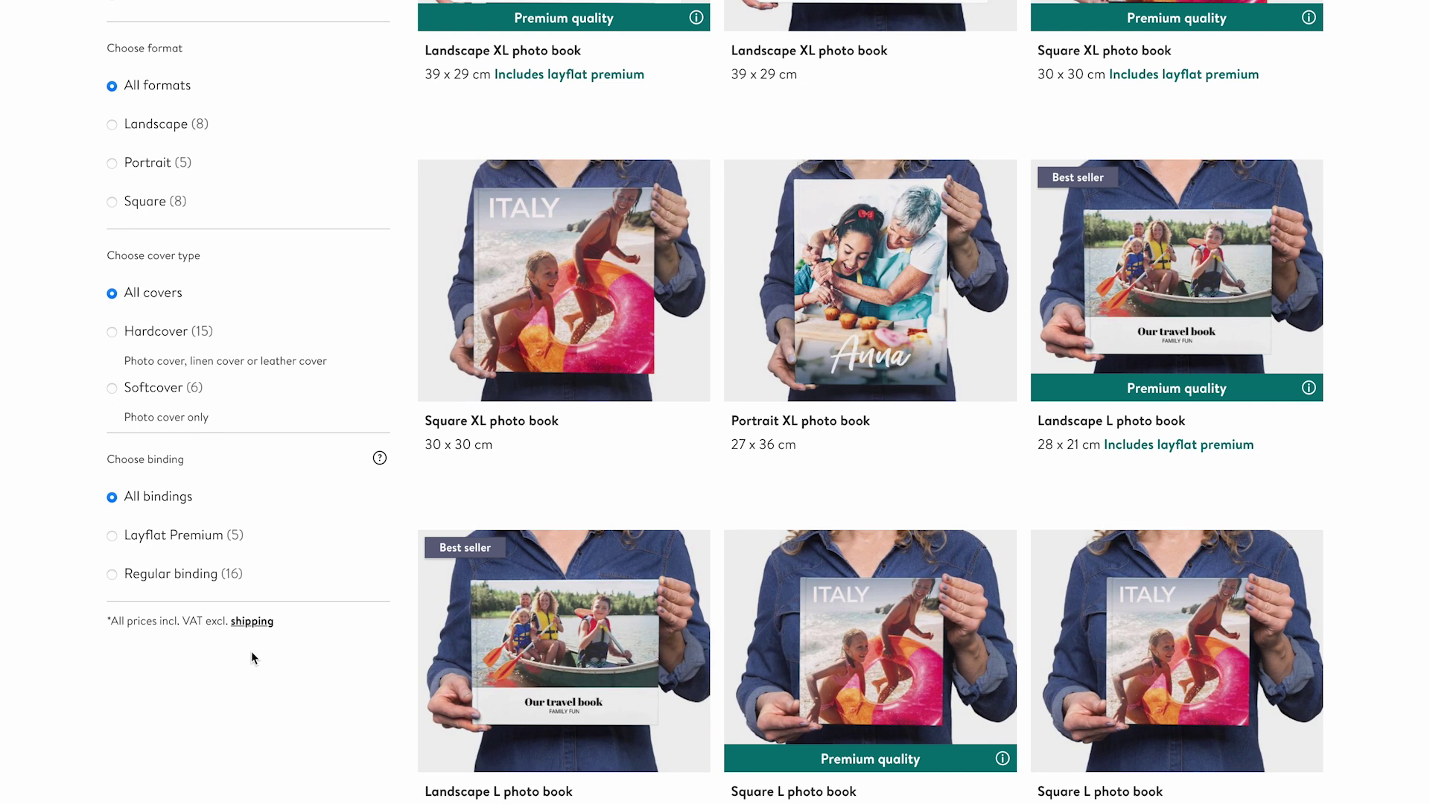
{"action": "scroll", "coordinate": [252, 651], "scroll_direction": "up", "scroll_amount": 5}
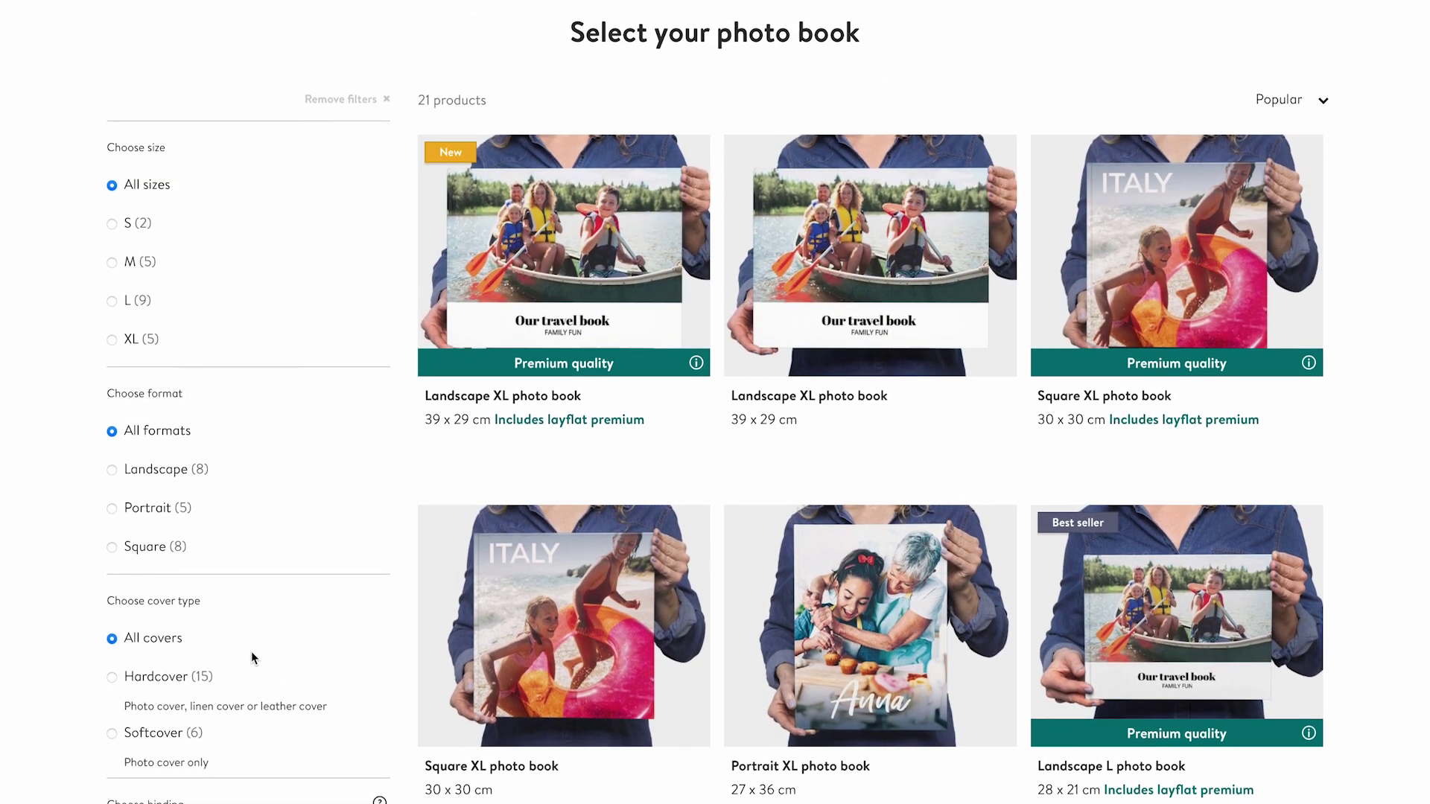
{"action": "left_click", "coordinate": [112, 301]}
{"action": "left_click", "coordinate": [112, 470]}
{"action": "scroll", "coordinate": [90, 511], "scroll_direction": "down", "scroll_amount": 2}
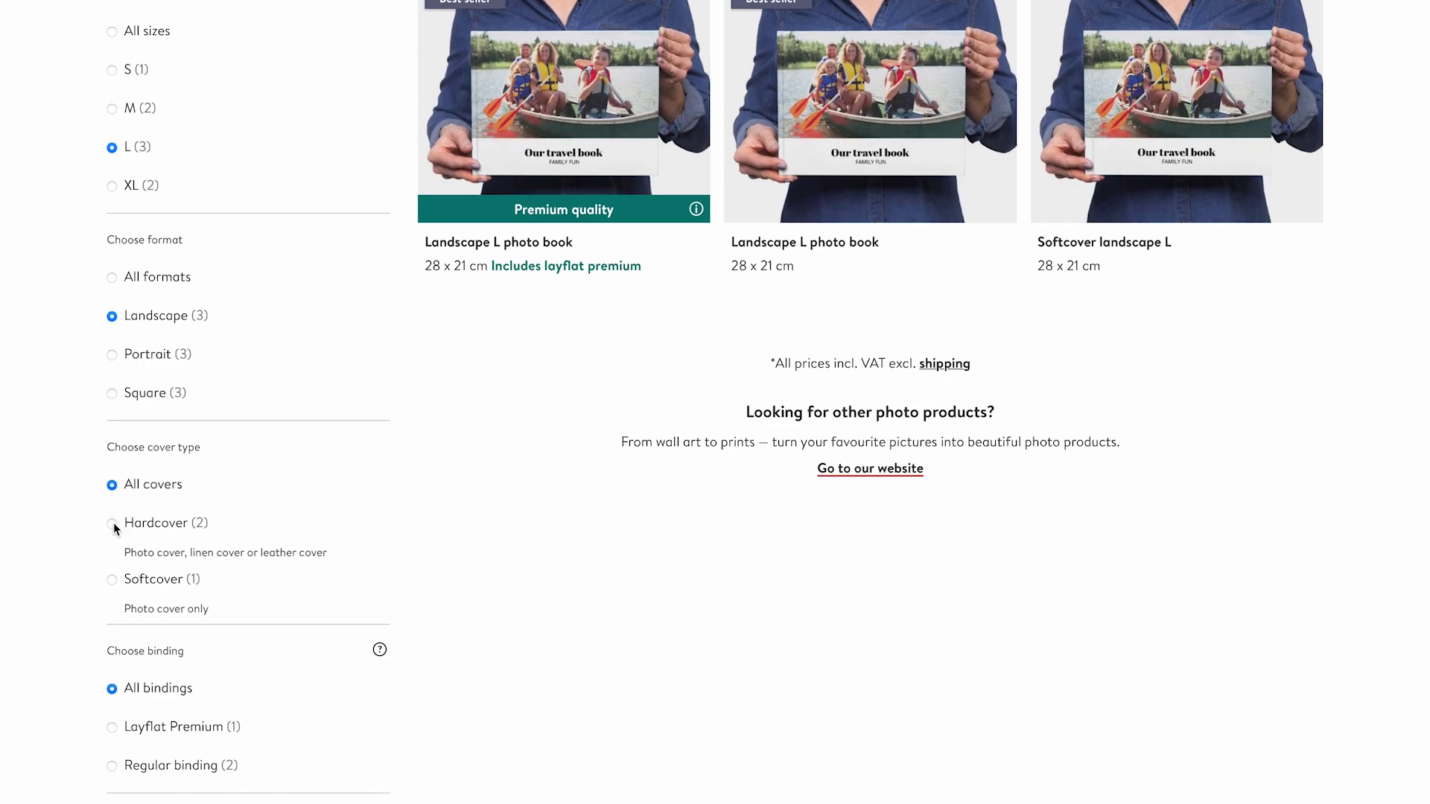
{"action": "left_click", "coordinate": [111, 524]}
{"action": "left_click", "coordinate": [111, 727]}
Step: Choose the Landscape L photo book and start it as a blank book to design yourself
{"action": "scroll", "coordinate": [186, 679], "scroll_direction": "up", "scroll_amount": 2}
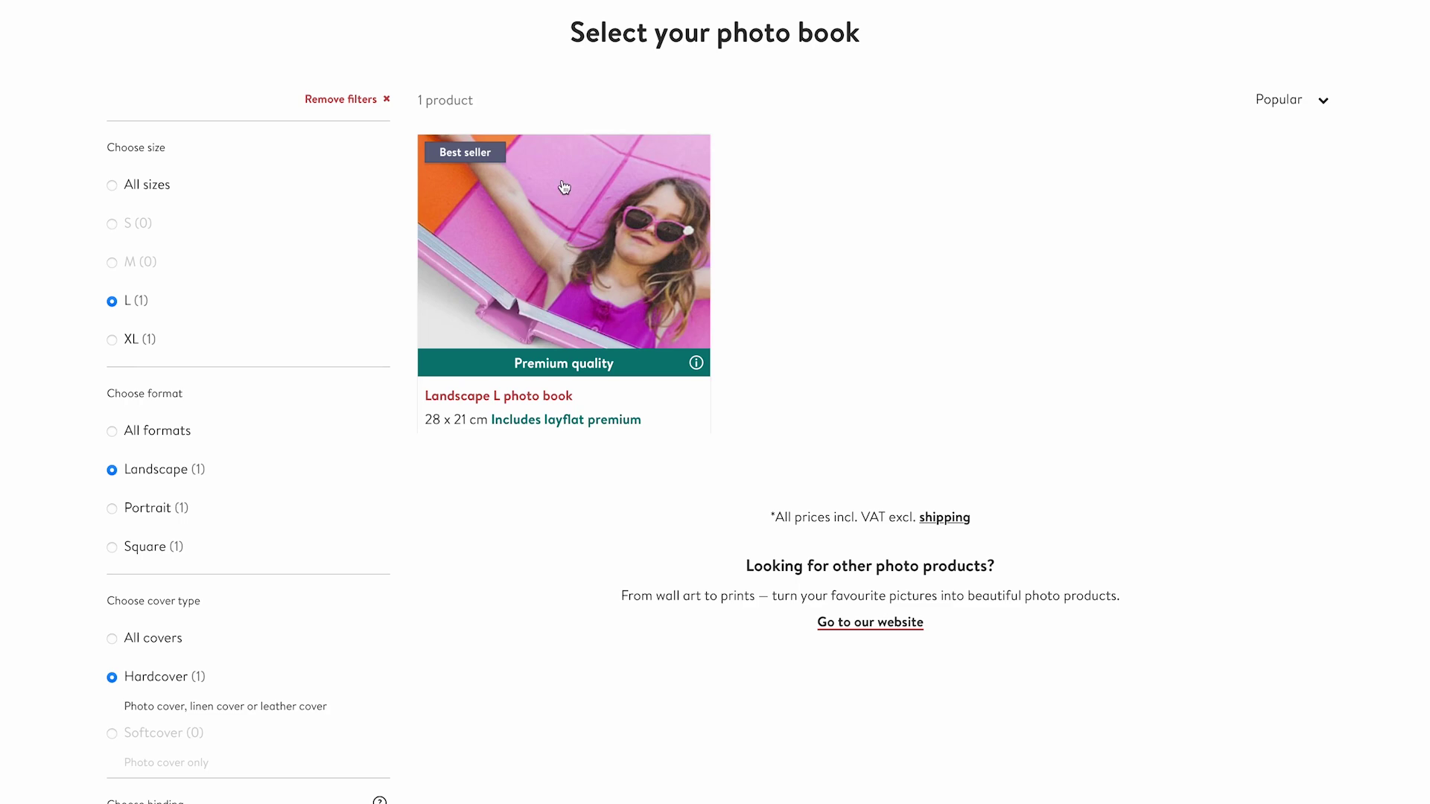
{"action": "left_click", "coordinate": [571, 230]}
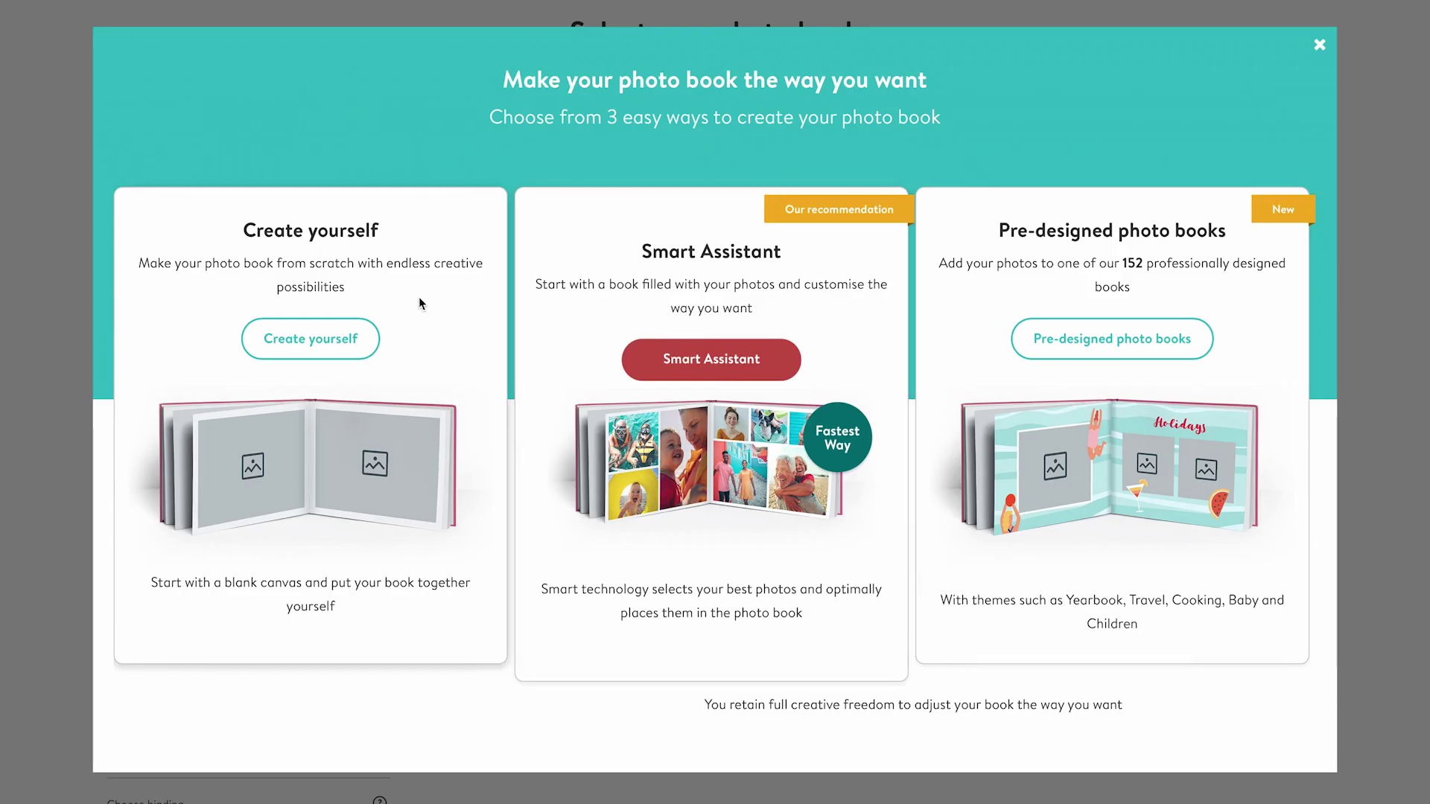
{"action": "left_click", "coordinate": [315, 359]}
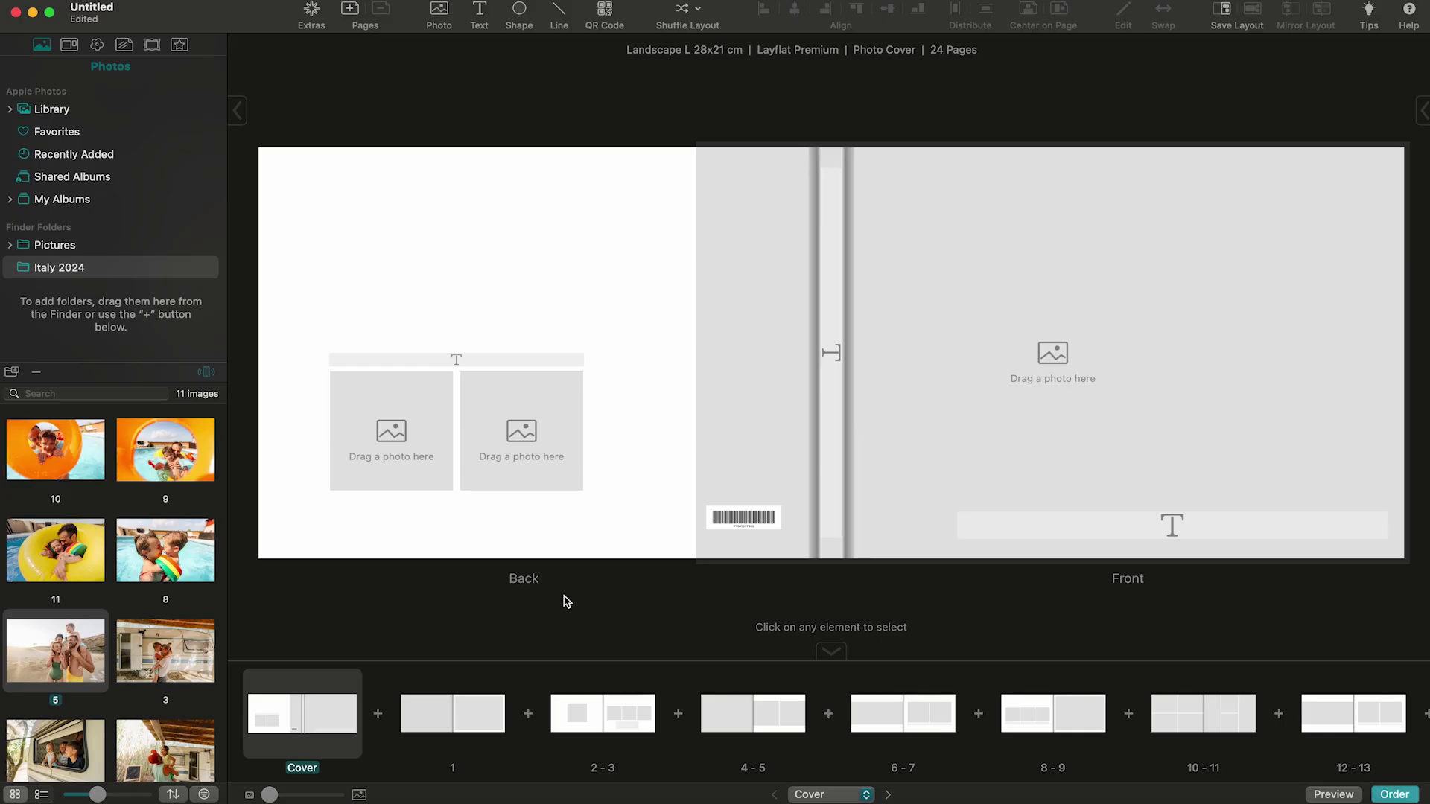
Step: Fit the beach family photo onto the front cover, then sort the photos by date
{"action": "left_click_drag", "start_coordinate": [61, 640], "coordinate": [1053, 364]}
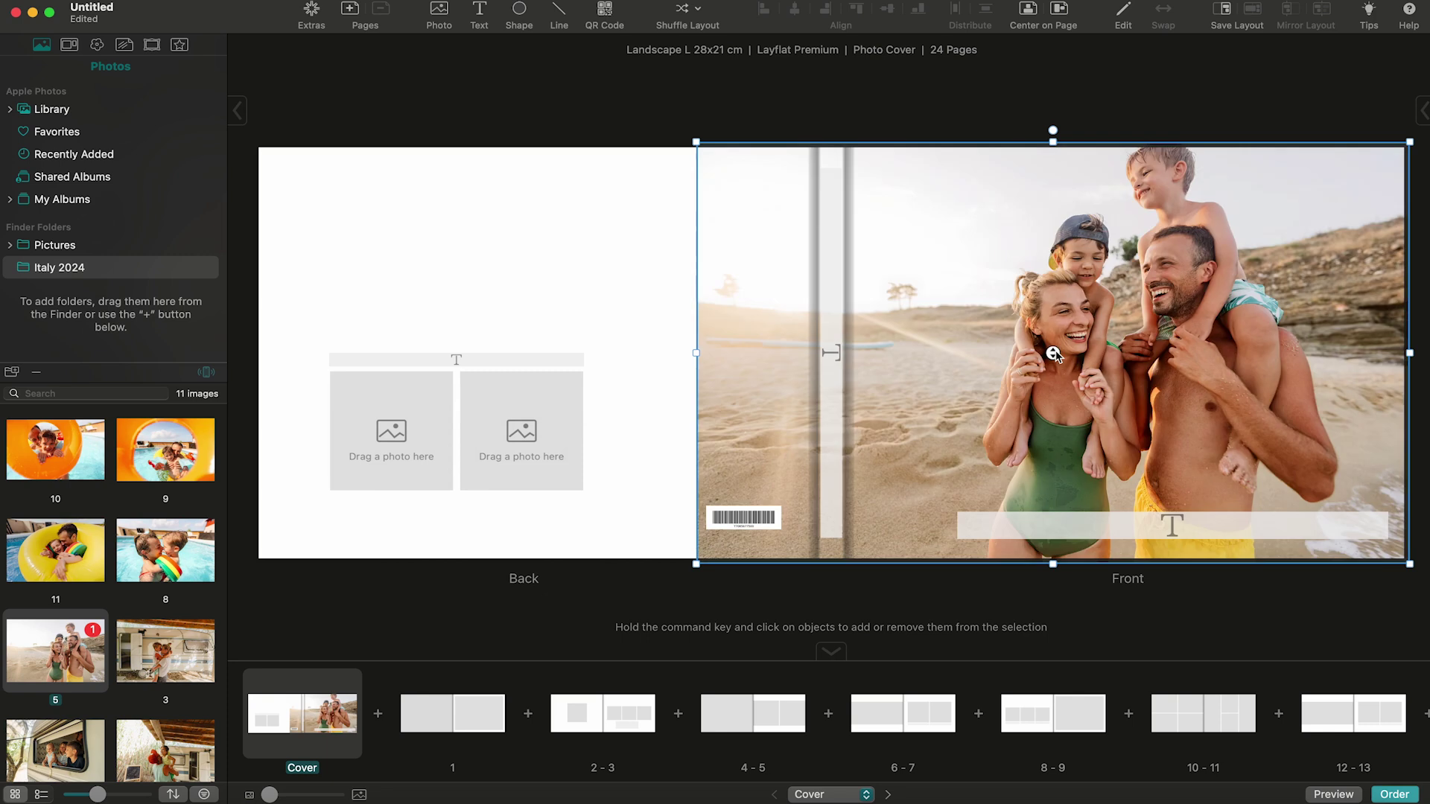
{"action": "left_click_drag", "start_coordinate": [706, 360], "coordinate": [840, 367]}
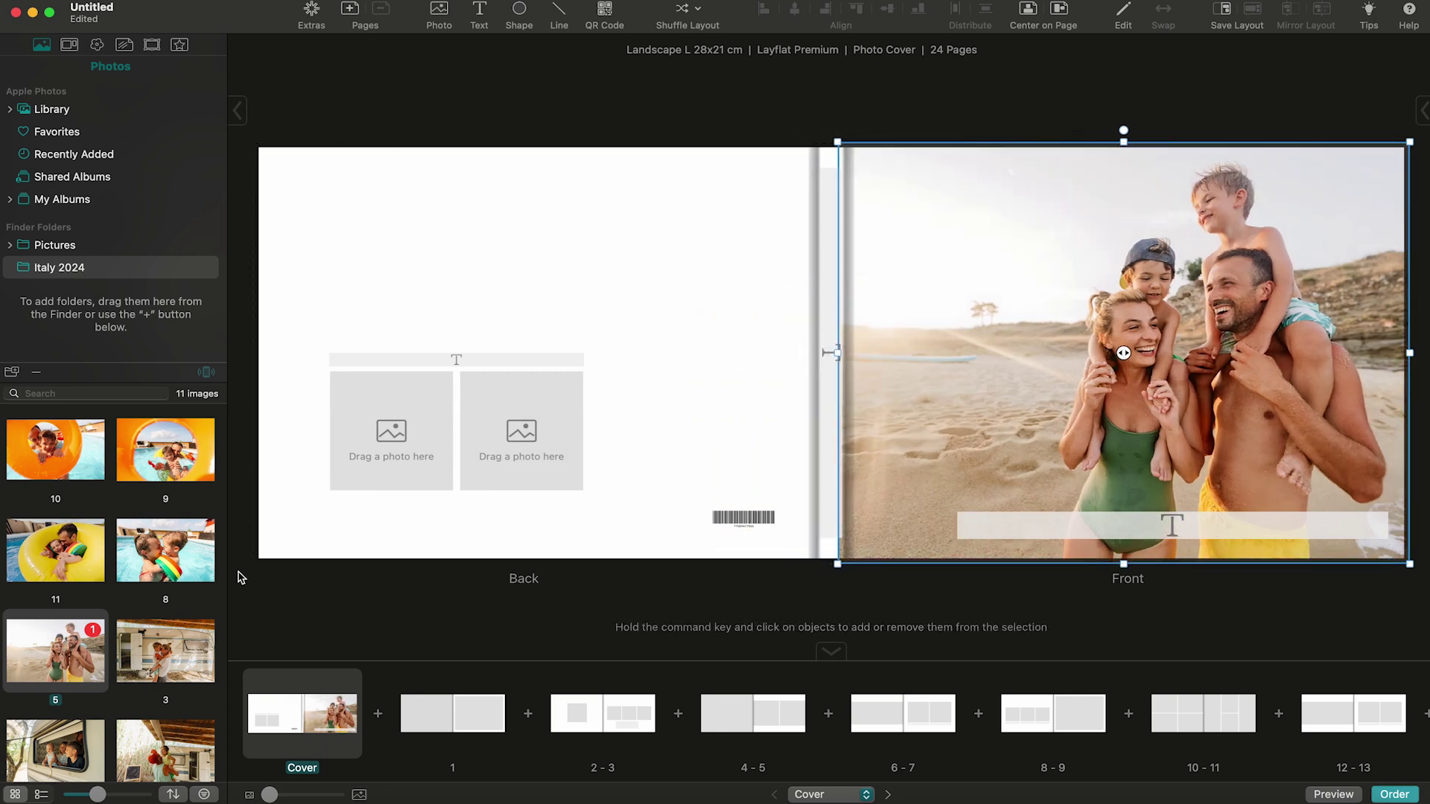
{"action": "left_click", "coordinate": [174, 796]}
{"action": "left_click", "coordinate": [179, 745]}
{"action": "left_click", "coordinate": [173, 795]}
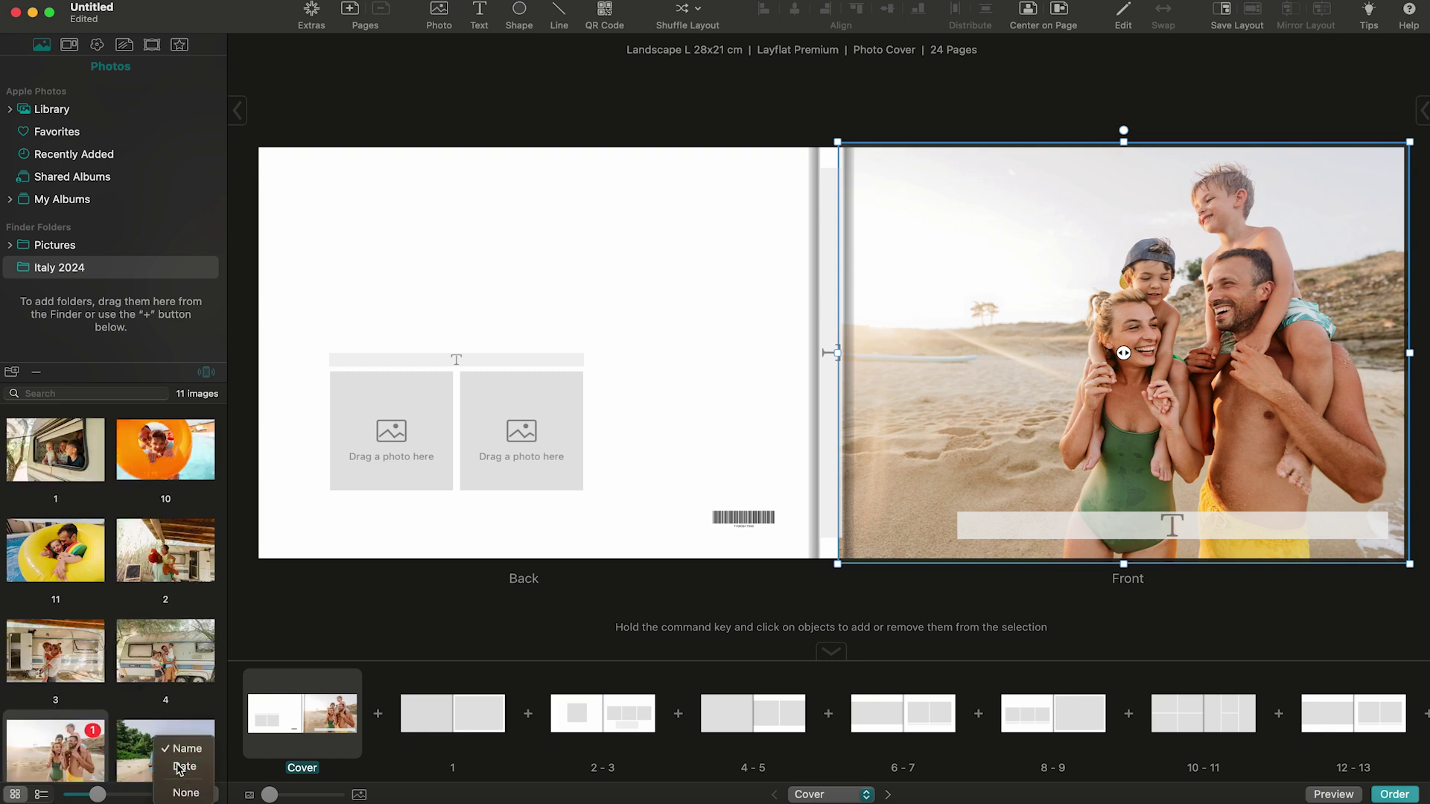
{"action": "left_click", "coordinate": [179, 769]}
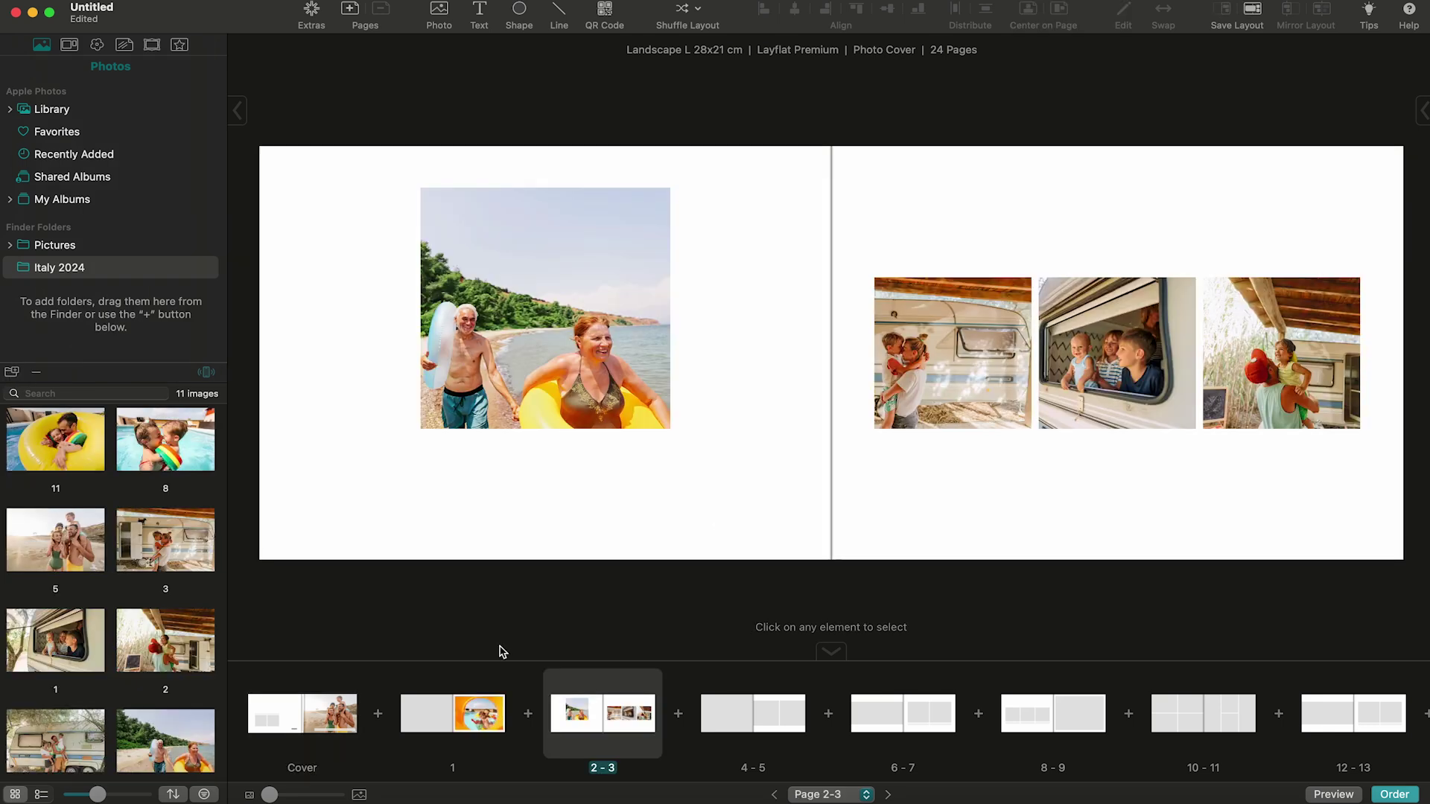
Step: Browse the saved layouts, clipart, backgrounds, frames and floral masks
{"action": "left_click", "coordinate": [69, 45]}
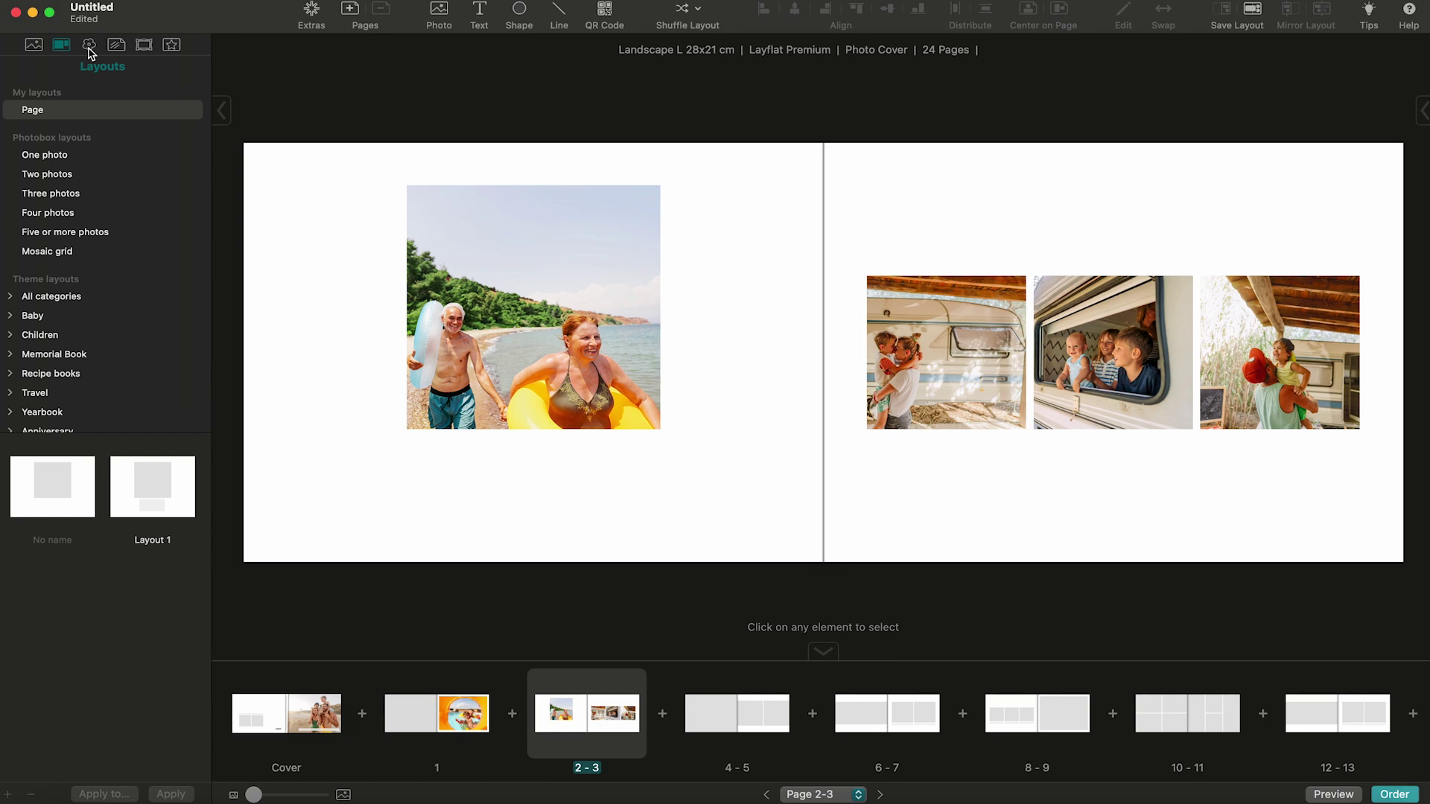
{"action": "left_click", "coordinate": [88, 46]}
{"action": "left_click", "coordinate": [115, 47]}
{"action": "left_click", "coordinate": [144, 47]}
{"action": "left_click", "coordinate": [171, 46]}
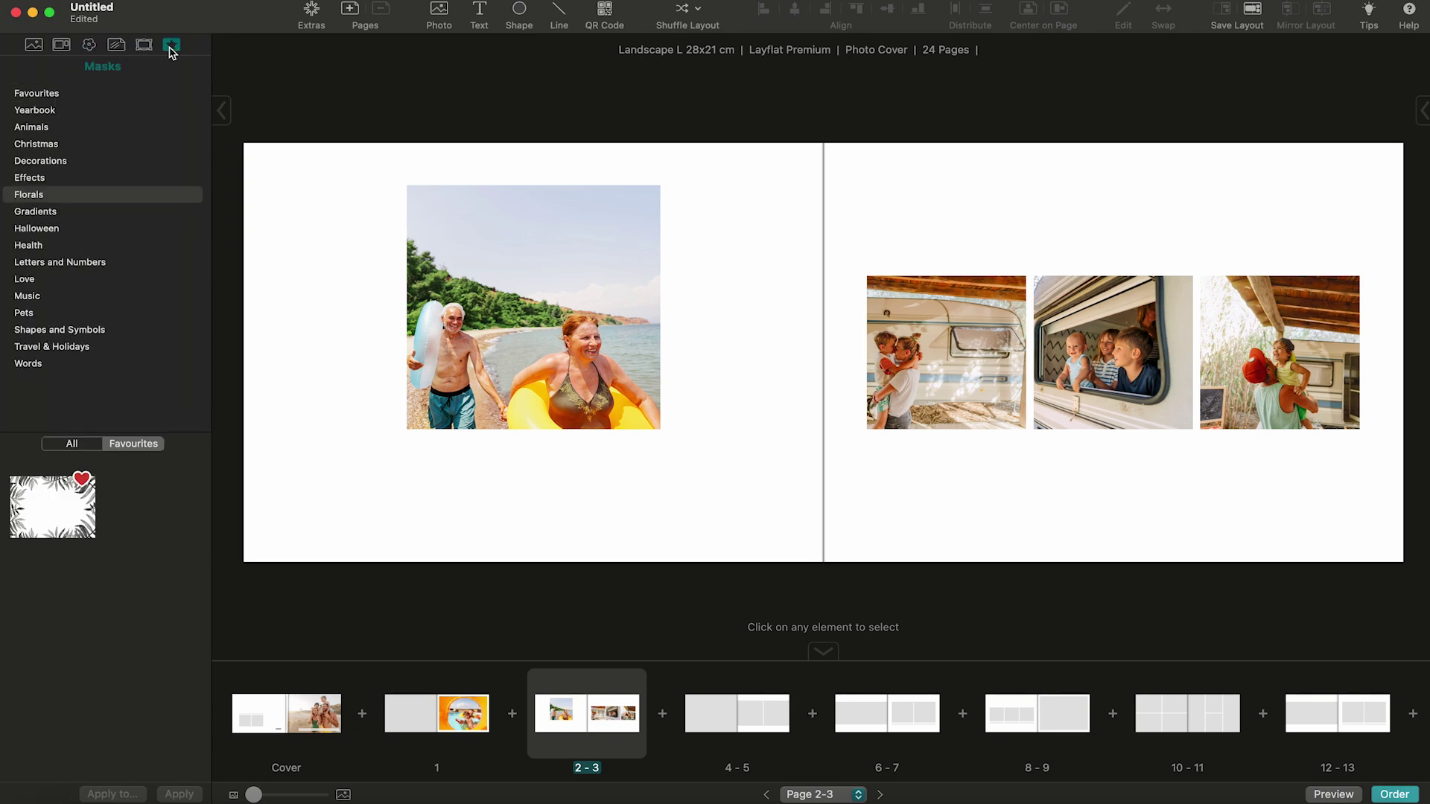
Step: Add a widened 'Italy 2024' caption below the beach photo in 36 pt Josefin Sans, centred
{"action": "left_click", "coordinate": [478, 17]}
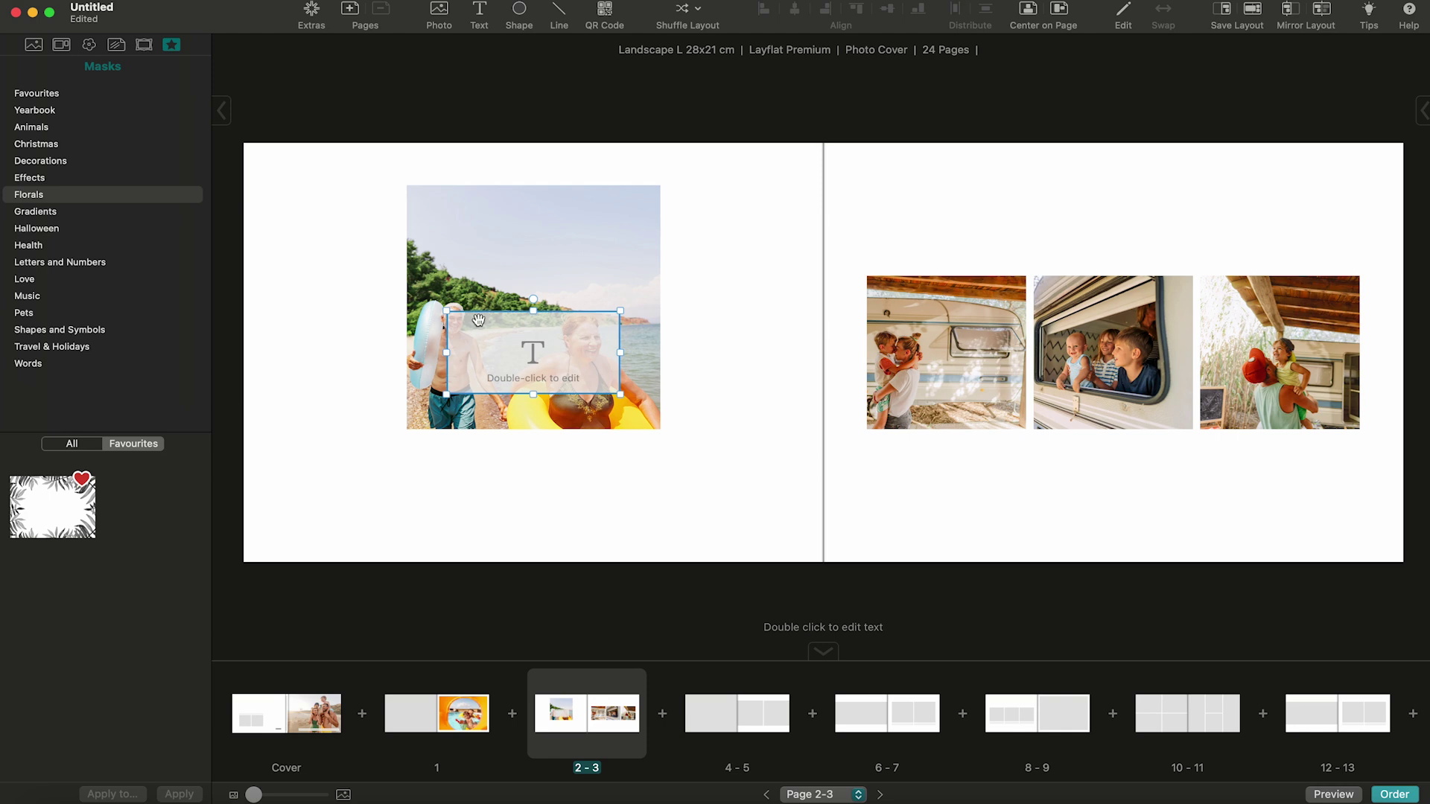
{"action": "left_click_drag", "start_coordinate": [478, 320], "coordinate": [438, 444]}
{"action": "left_click_drag", "start_coordinate": [578, 477], "coordinate": [671, 477]}
{"action": "double_click", "coordinate": [561, 472]}
{"action": "type", "text": "Italy 2024"}
{"action": "left_click", "coordinate": [724, 307]}
{"action": "left_click", "coordinate": [708, 462]}
{"action": "left_click", "coordinate": [514, 306]}
{"action": "left_click", "coordinate": [462, 457]}
{"action": "left_click", "coordinate": [872, 306]}
{"action": "left_click", "coordinate": [738, 277]}
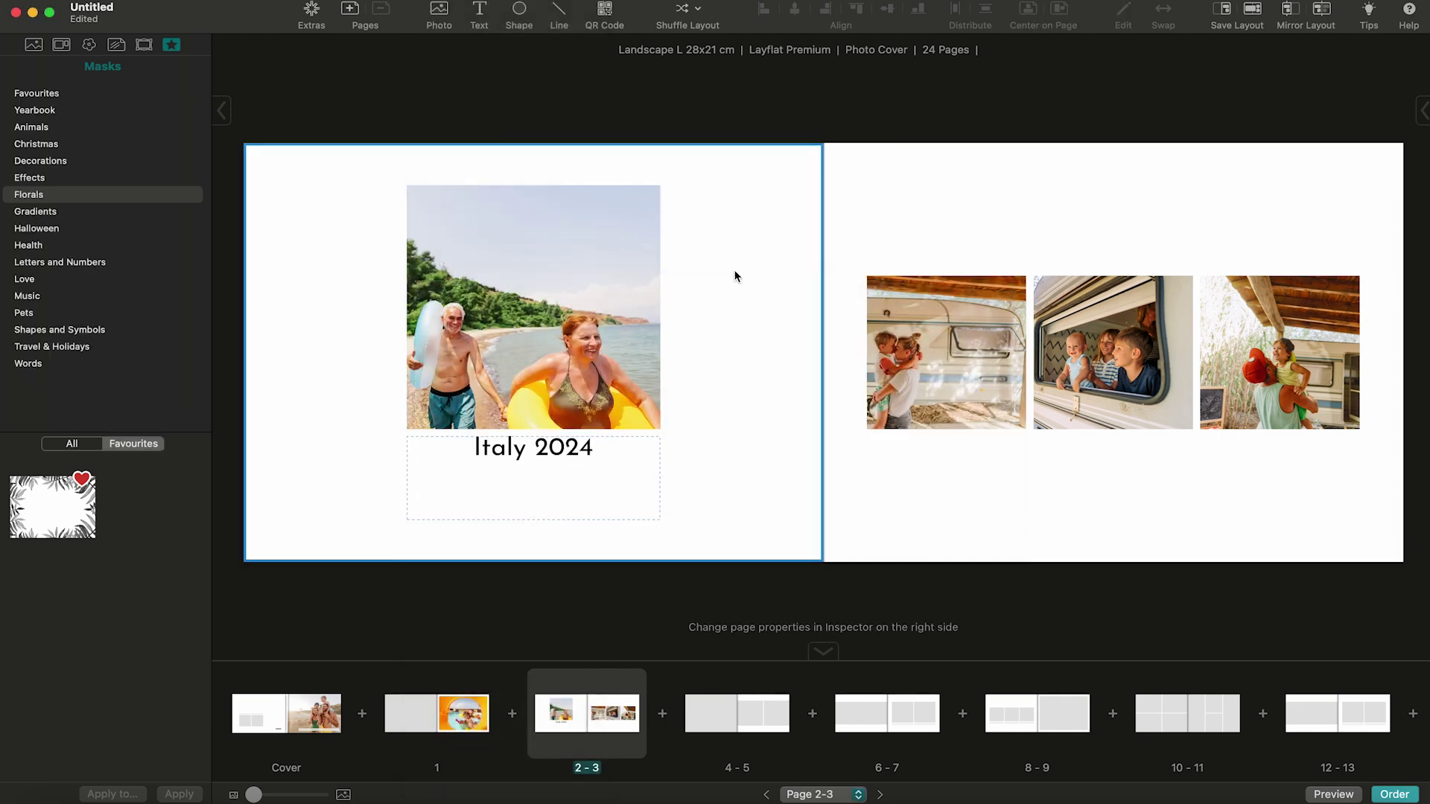
Step: Save the current page as a new layout named 'Layout 2'
{"action": "left_click", "coordinate": [61, 45]}
{"action": "left_click", "coordinate": [7, 795]}
{"action": "type", "text": "Layout 2"}
{"action": "key", "text": "Return"}
Step: Move the 'Italy 2024' caption under the three caravan photos
{"action": "left_click", "coordinate": [447, 504]}
{"action": "left_click_drag", "start_coordinate": [447, 503], "coordinate": [1006, 497]}
{"action": "left_click", "coordinate": [178, 49]}
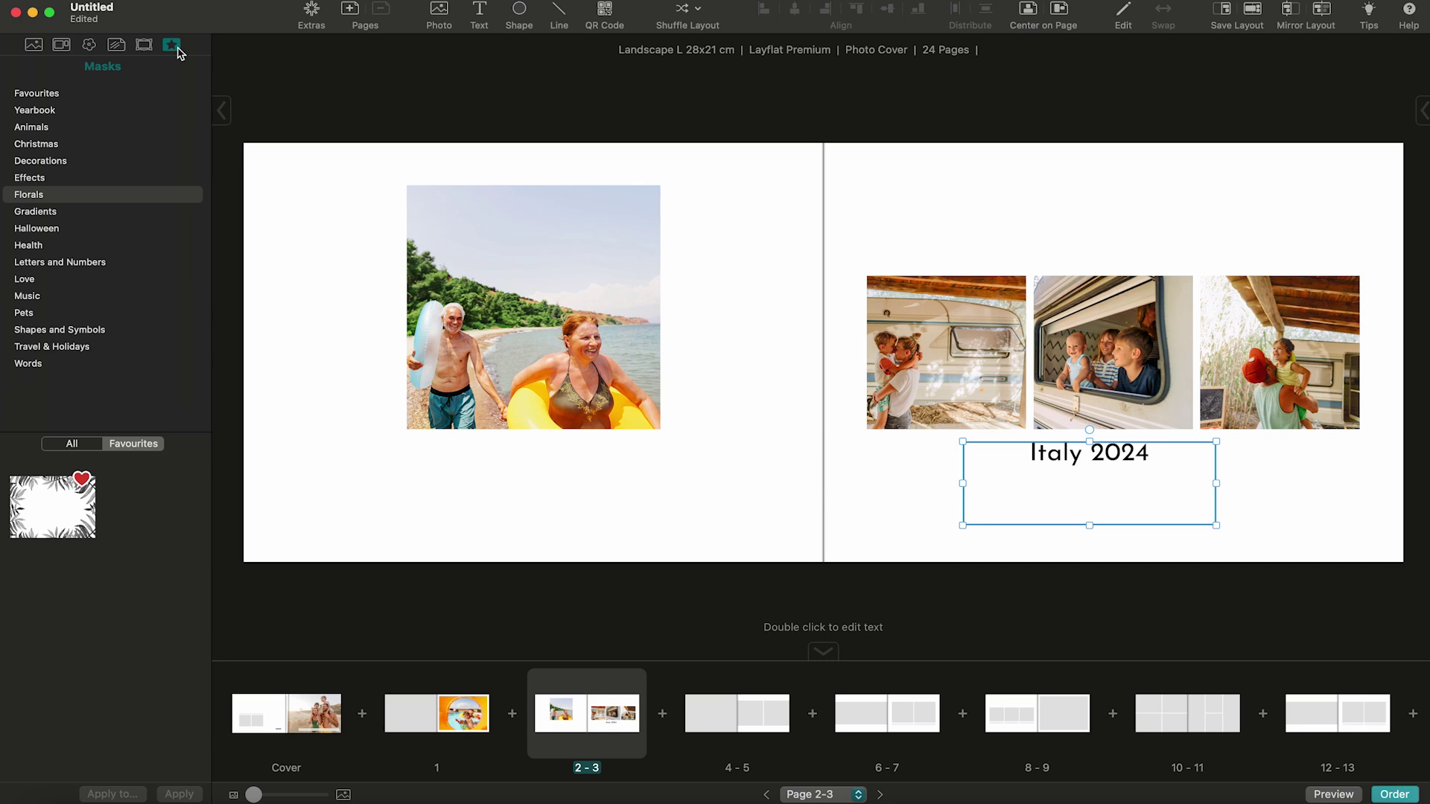
Step: Mask the beach photo with the favourite floral mask, enlarge it top-left, and shift its crop slightly left
{"action": "left_click_drag", "start_coordinate": [63, 518], "coordinate": [492, 347]}
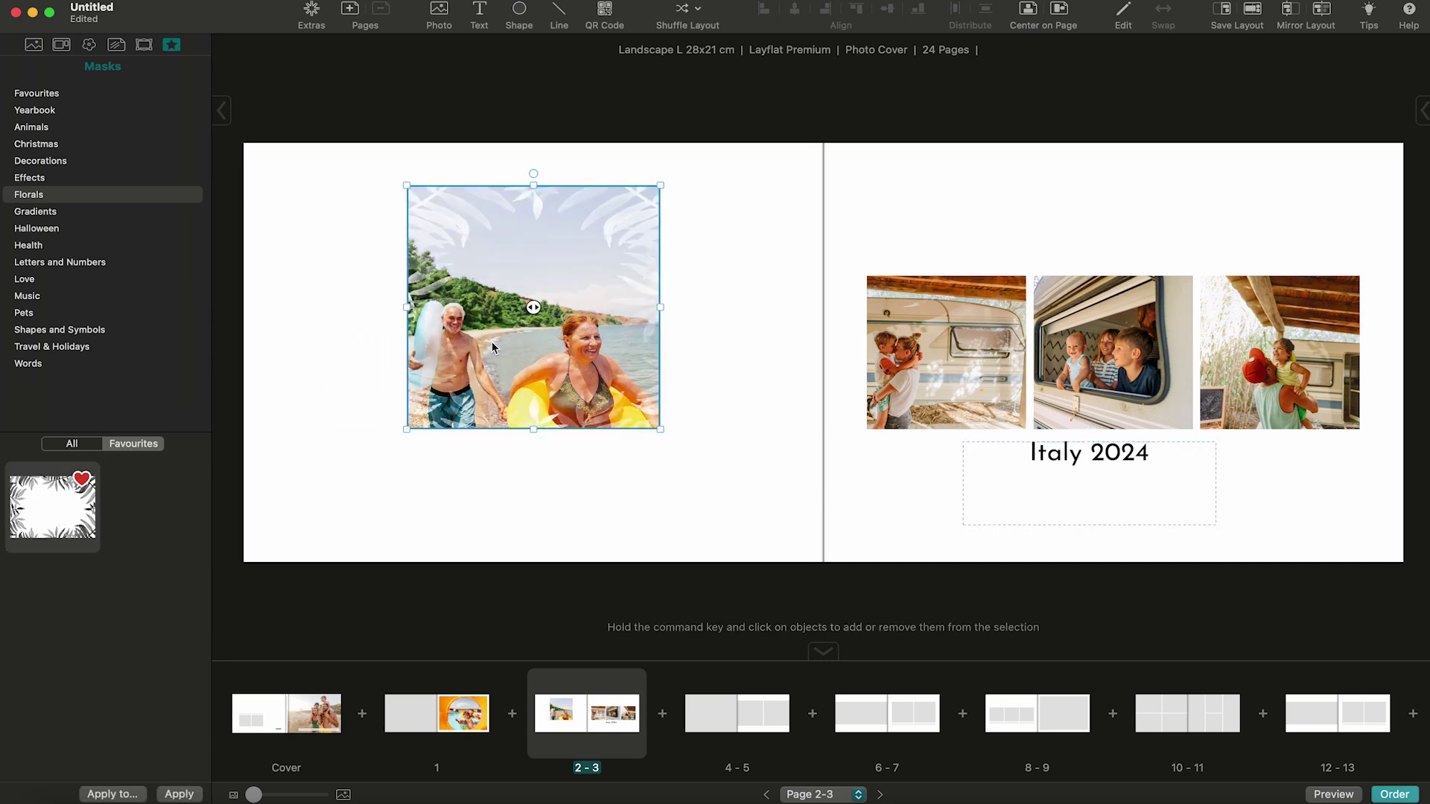
{"action": "left_click_drag", "start_coordinate": [518, 288], "coordinate": [364, 257]}
{"action": "left_click_drag", "start_coordinate": [506, 397], "coordinate": [608, 407]}
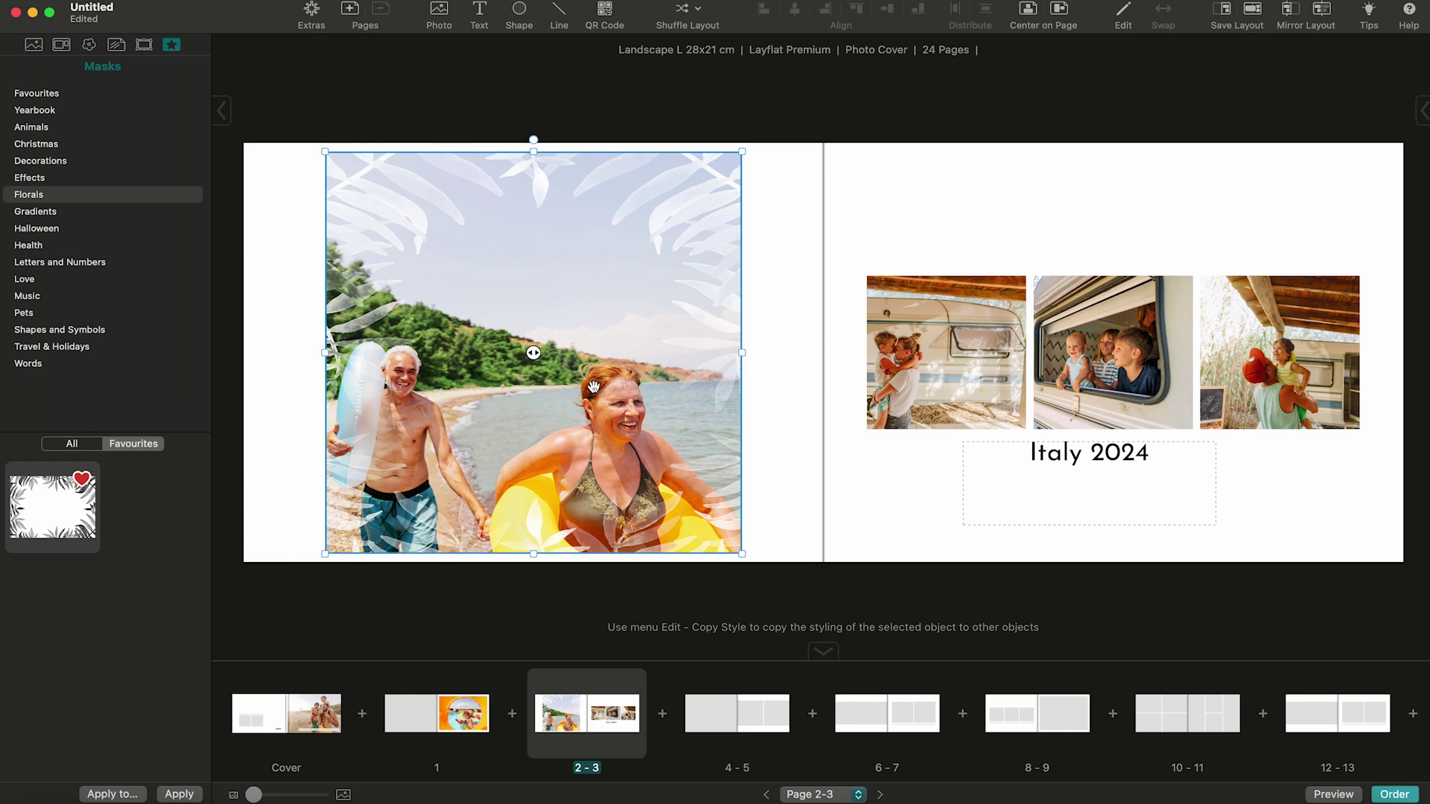
{"action": "double_click", "coordinate": [593, 387]}
{"action": "left_click_drag", "start_coordinate": [730, 308], "coordinate": [712, 310]}
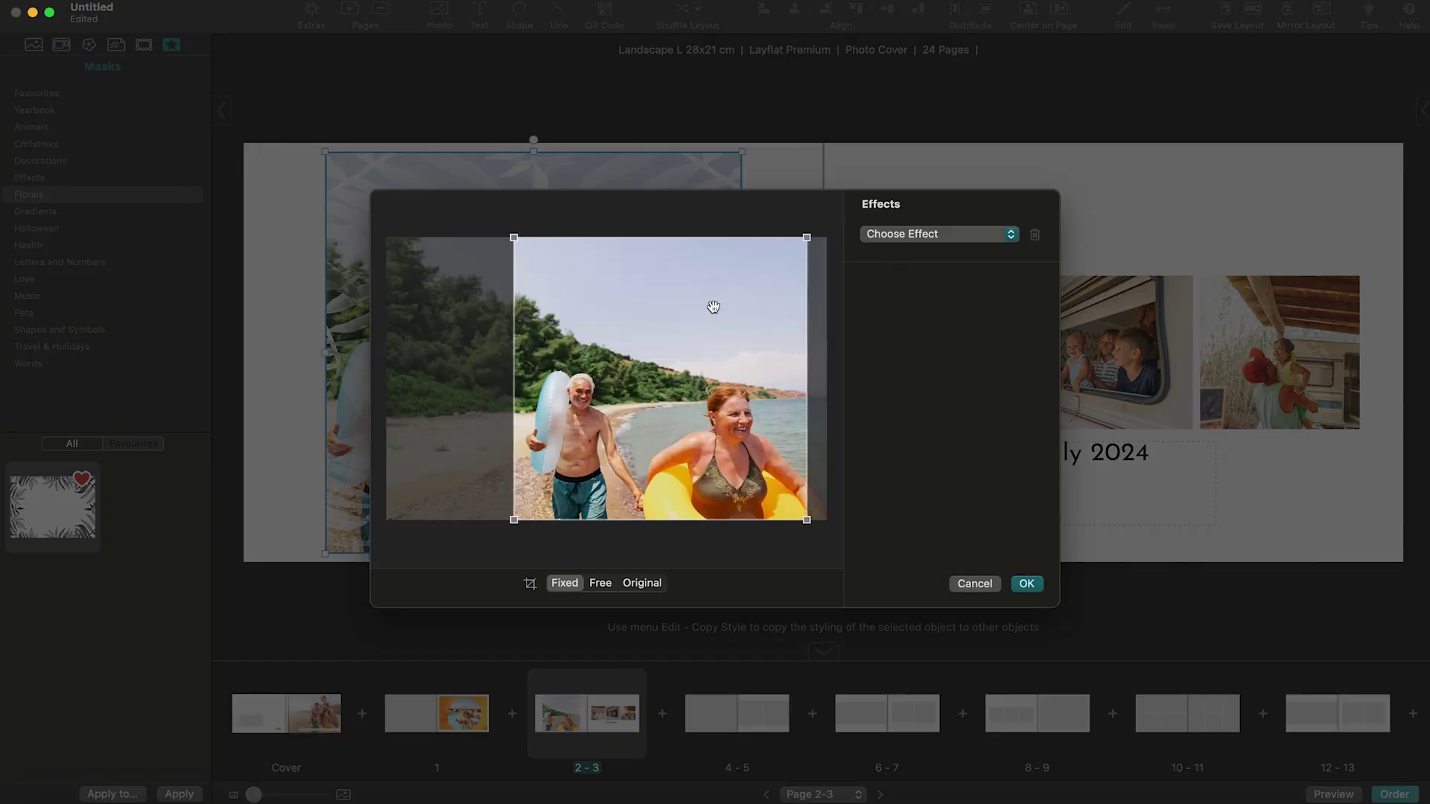
Step: Cancel the crop and effects dialog without choosing an effect, then briefly check the Inspector panel
{"action": "left_click", "coordinate": [949, 243]}
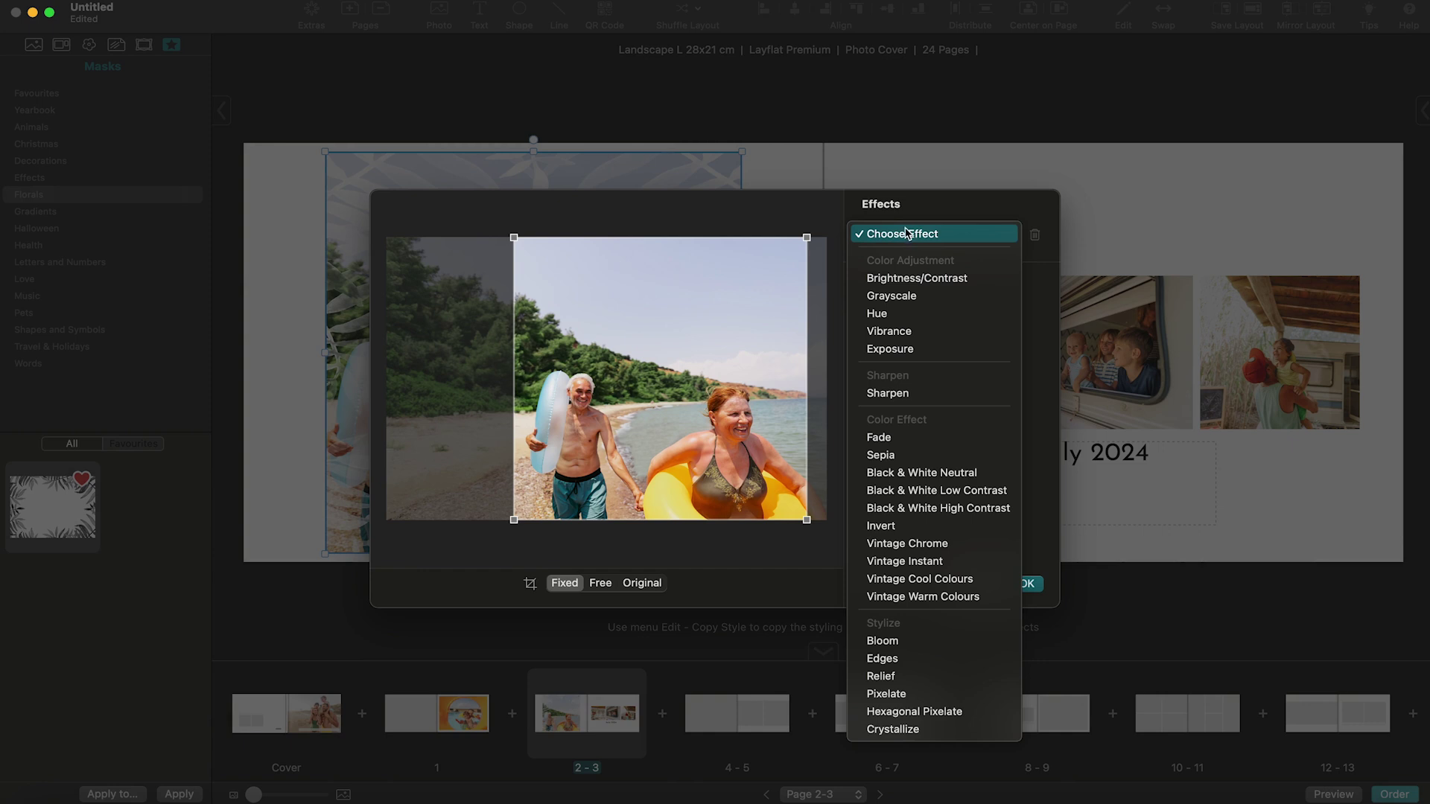
{"action": "left_click", "coordinate": [846, 216]}
{"action": "left_click", "coordinate": [976, 585]}
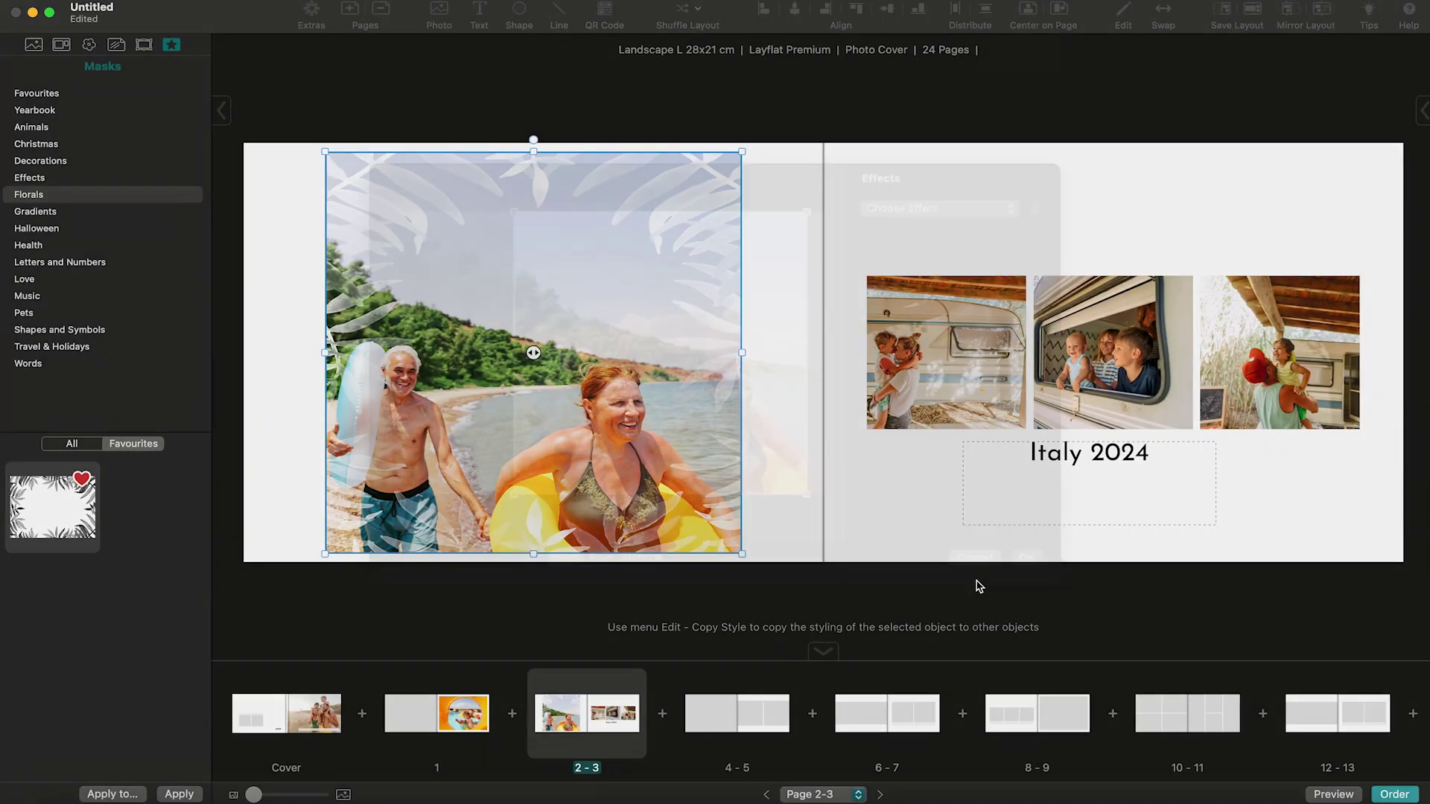
{"action": "left_click", "coordinate": [1421, 112]}
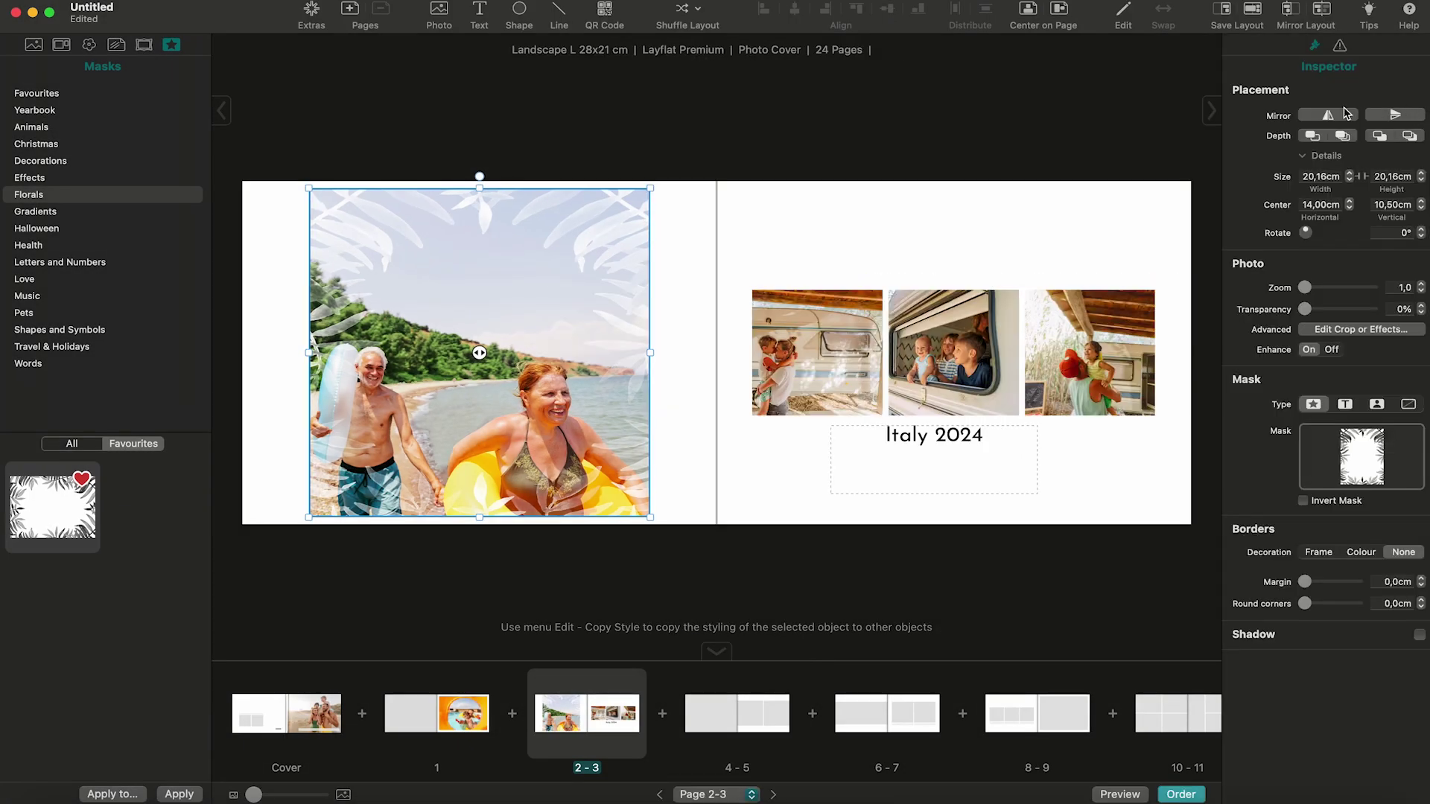
{"action": "left_click", "coordinate": [1214, 110]}
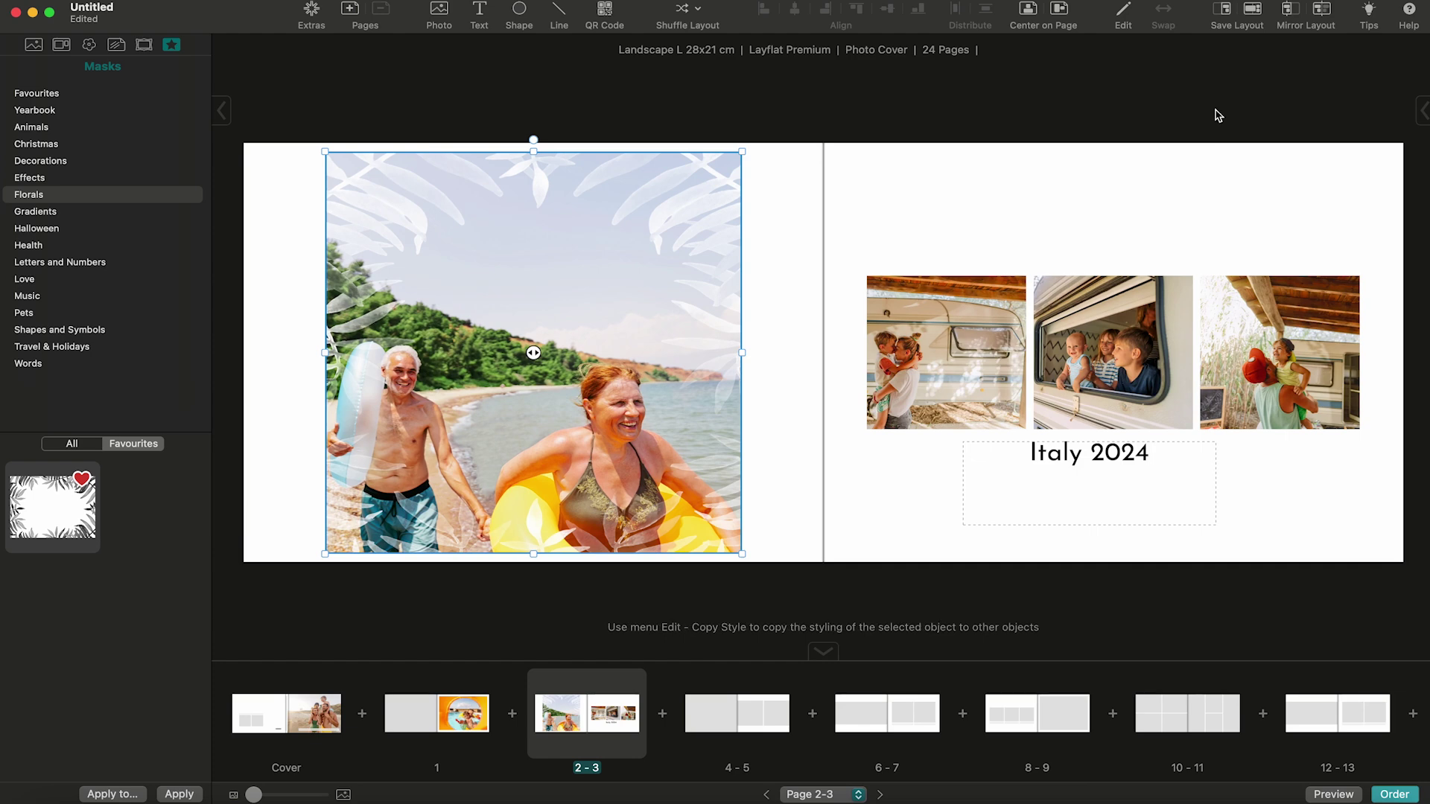
{"action": "left_click", "coordinate": [1332, 794]}
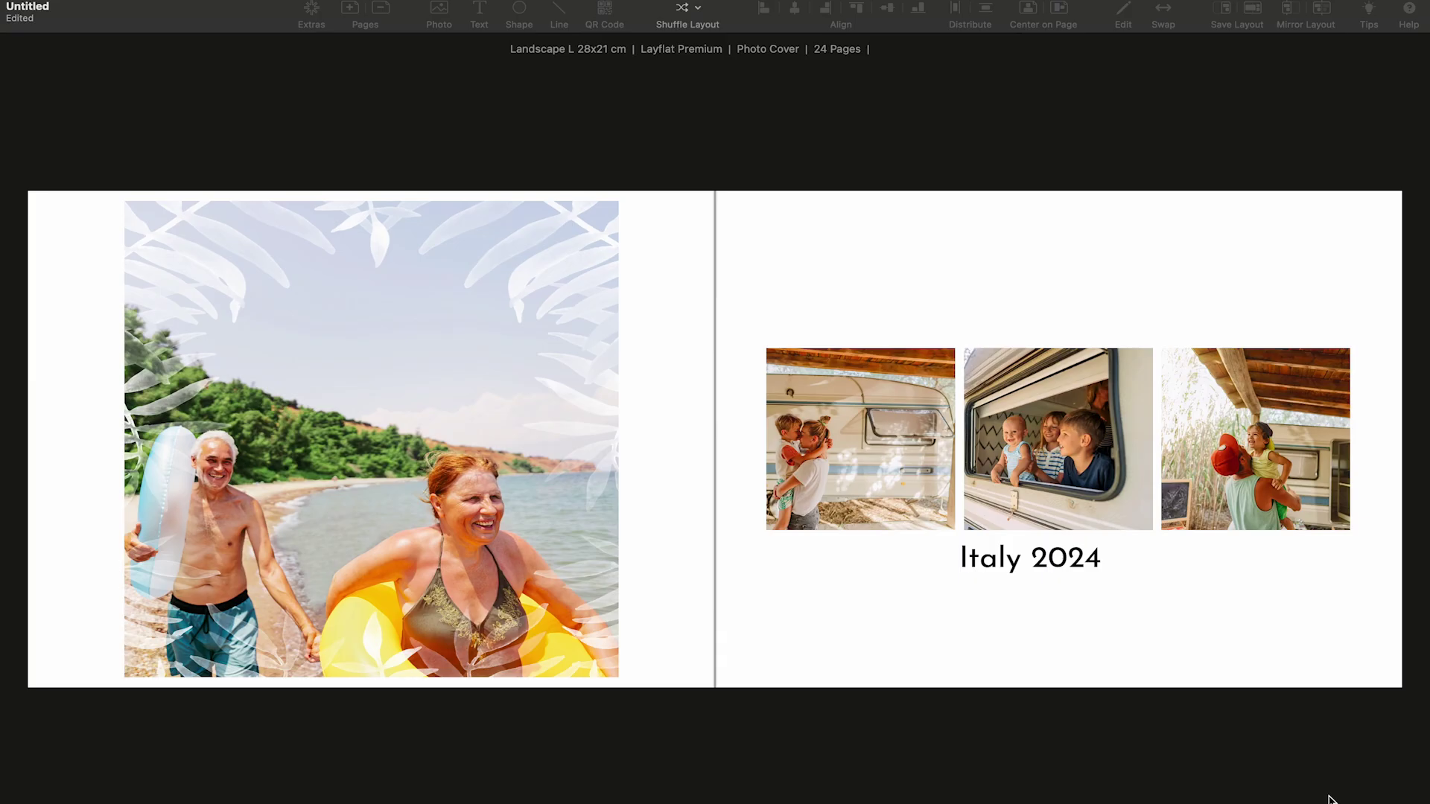
{"action": "key", "text": "Right"}
{"action": "key", "text": "Right"}
{"action": "key", "text": "Escape"}
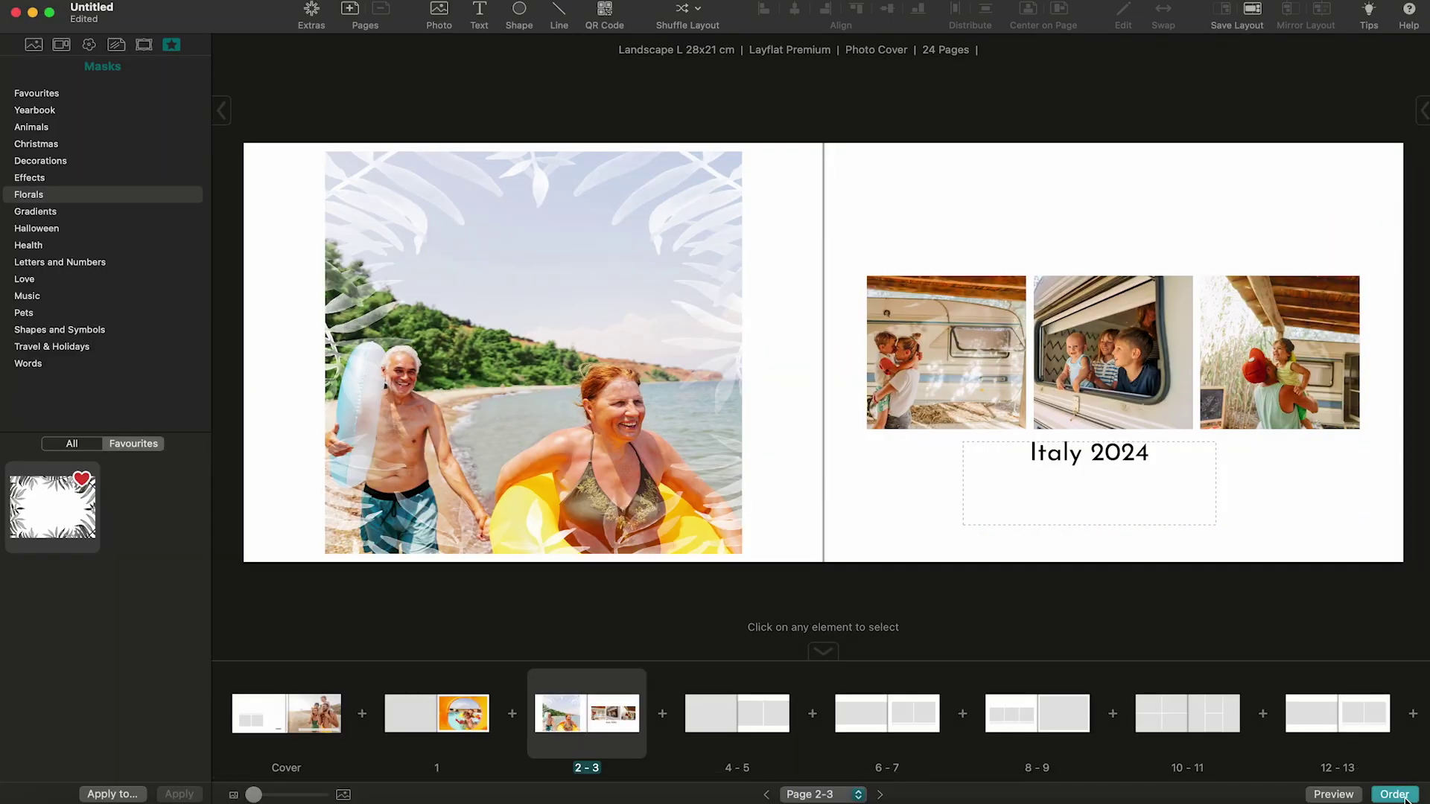